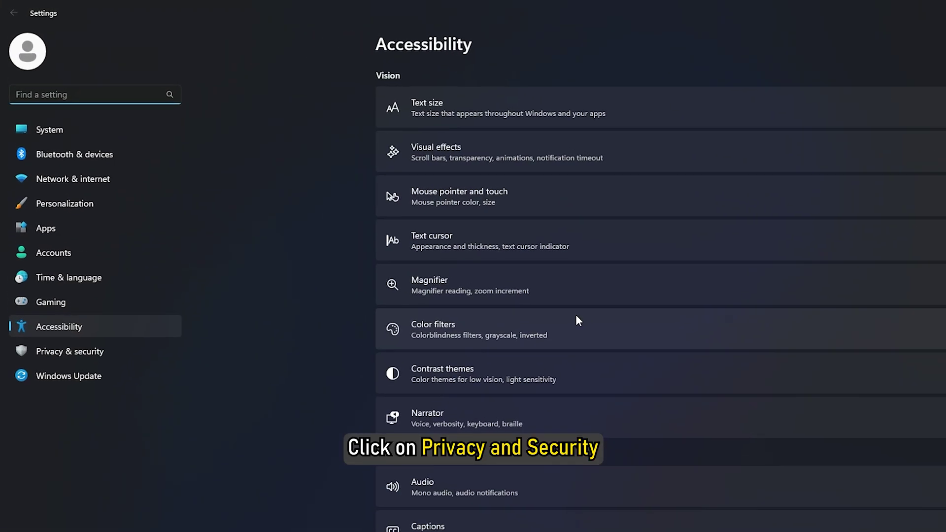
Reach Firewall & network protection via Privacy & security and Windows Security
click(107, 288)
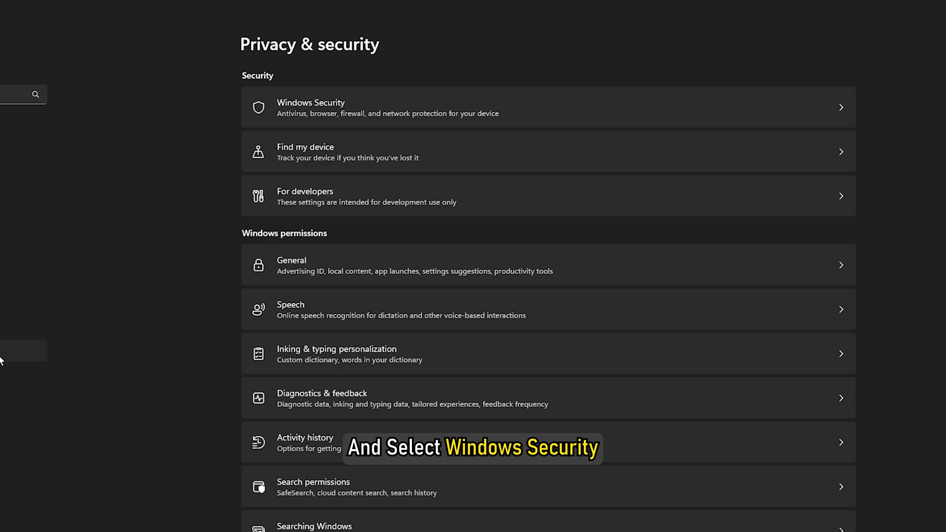
click(254, 108)
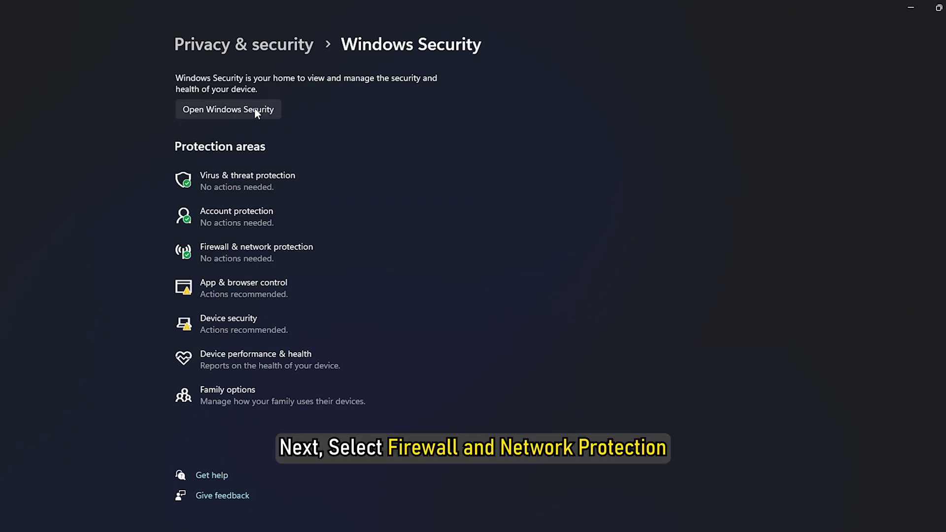
click(237, 251)
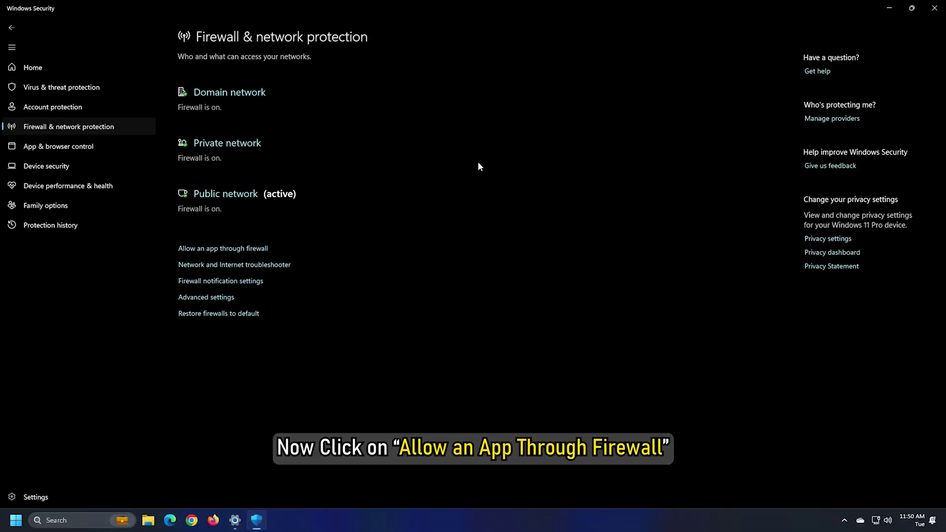
Show the firewall's allowed apps list and unlock it with Change settings
click(250, 250)
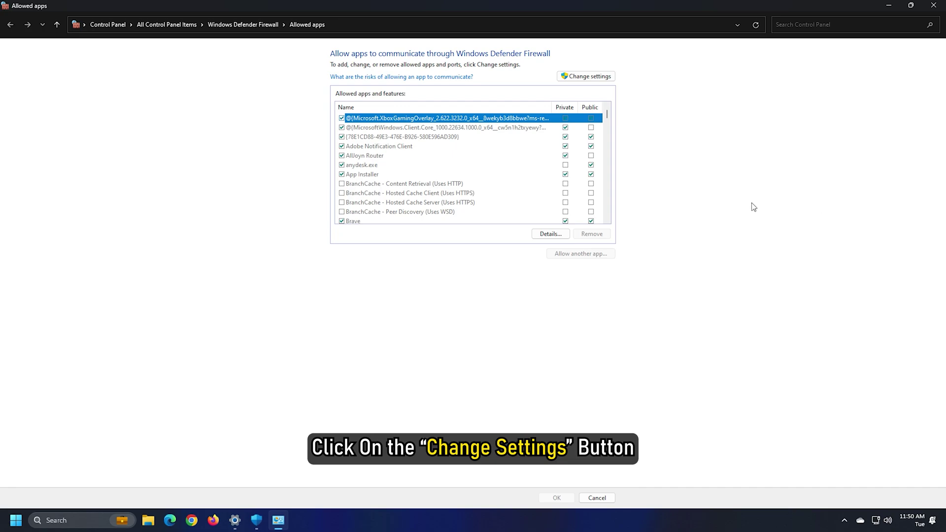
click(588, 77)
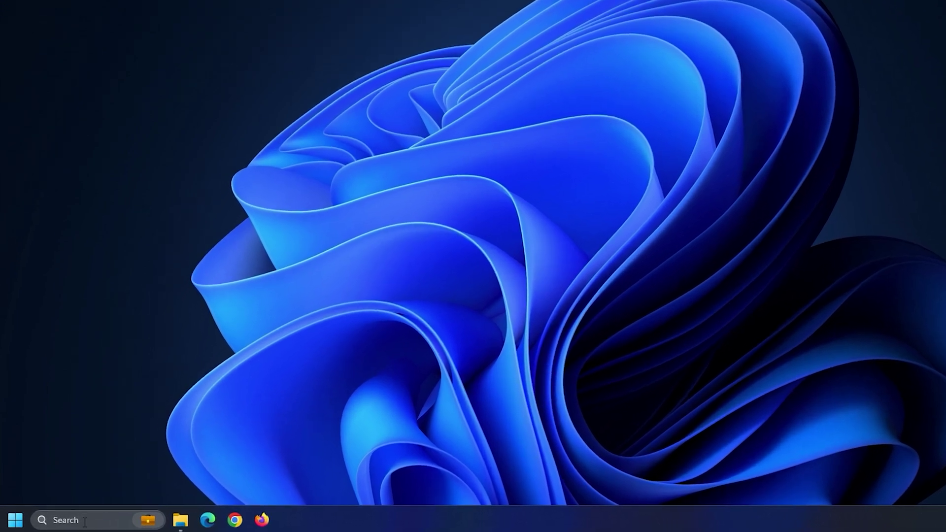
Search the taskbar for cmd and launch Command Prompt as administrator
click(70, 521)
text(c)
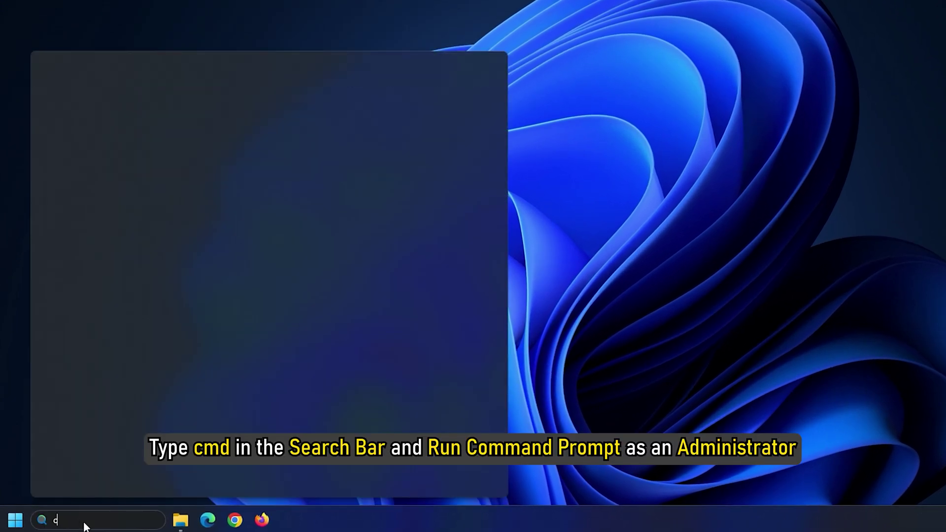
text(md)
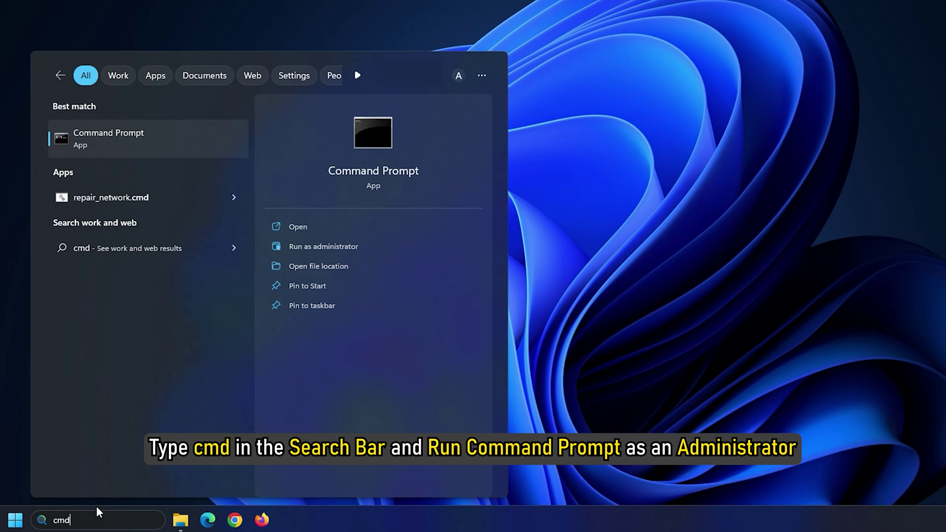
click(332, 248)
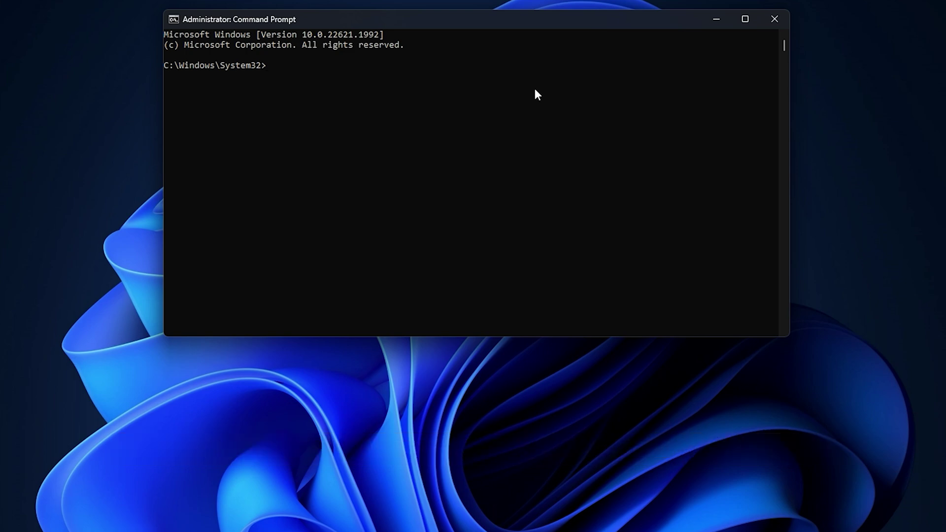
text(ipconfig /)
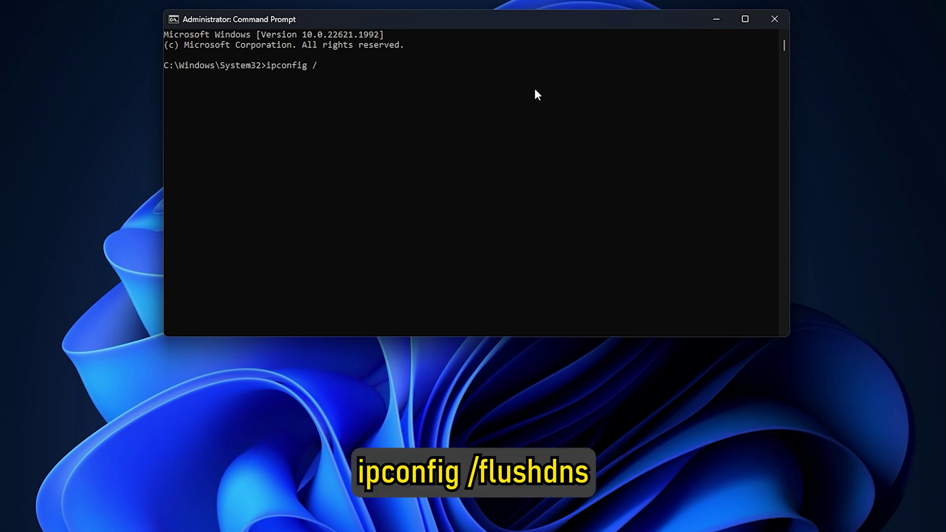
text(flushdns)
Run ipconfig /flushdns, /release, /renew, netsh winsock reset and netsh int ip reset, then close the window
key(Return)
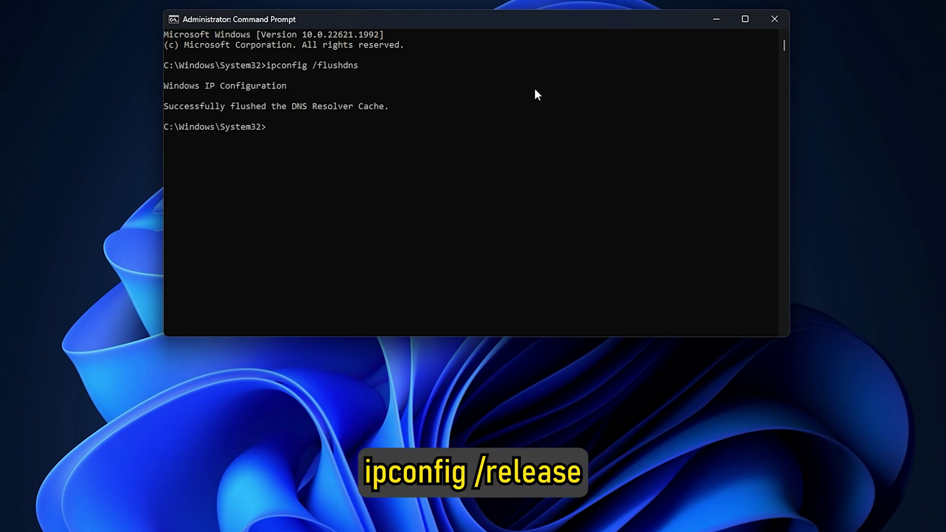
text(ipconfig /re)
text(lease)
key(Return)
text(ipconfig )
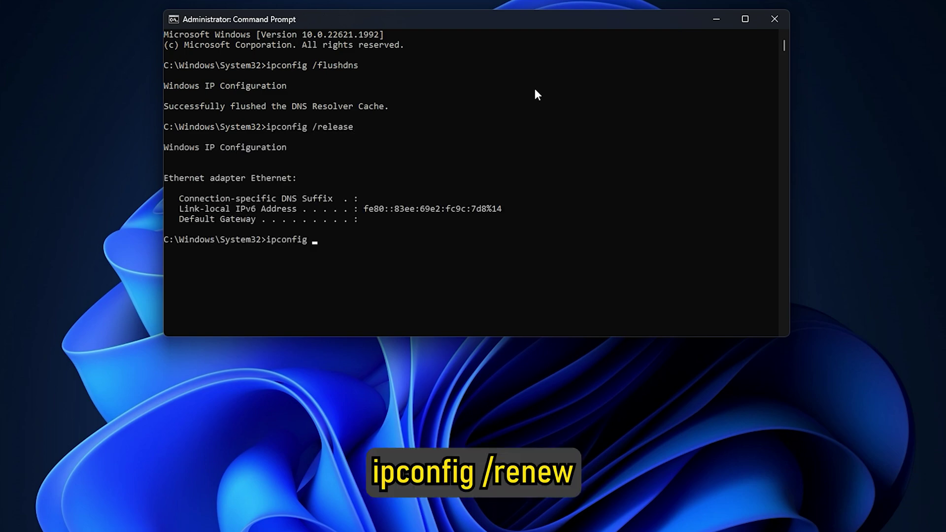
text(/renew)
key(Return)
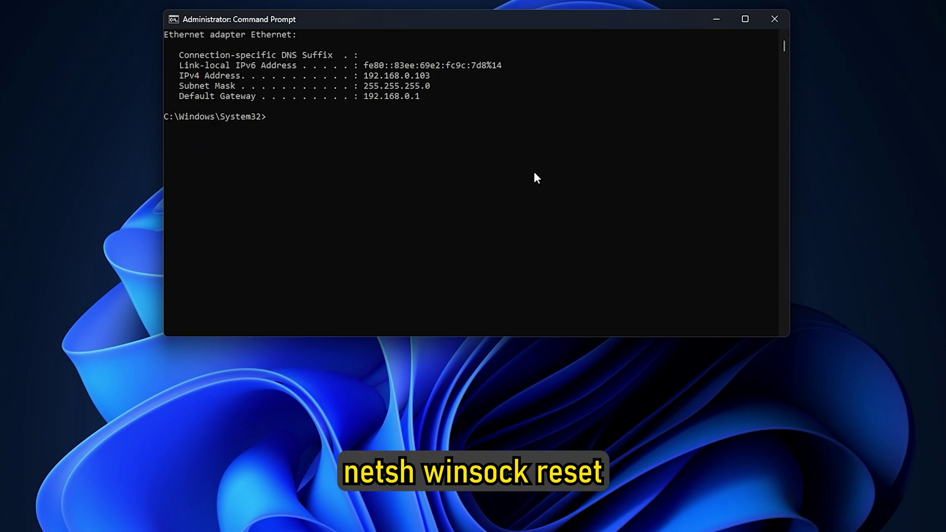
text(netsh winsock reset)
key(Return)
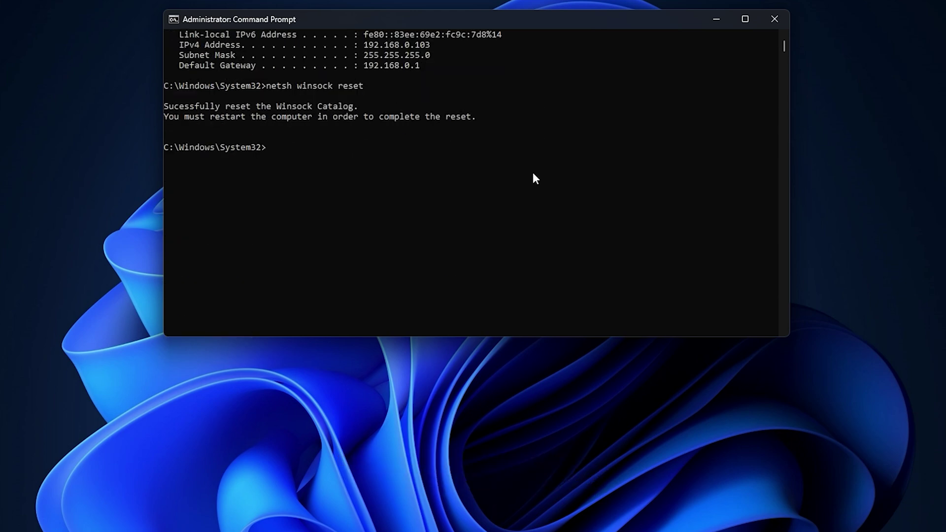
text(netsh in)
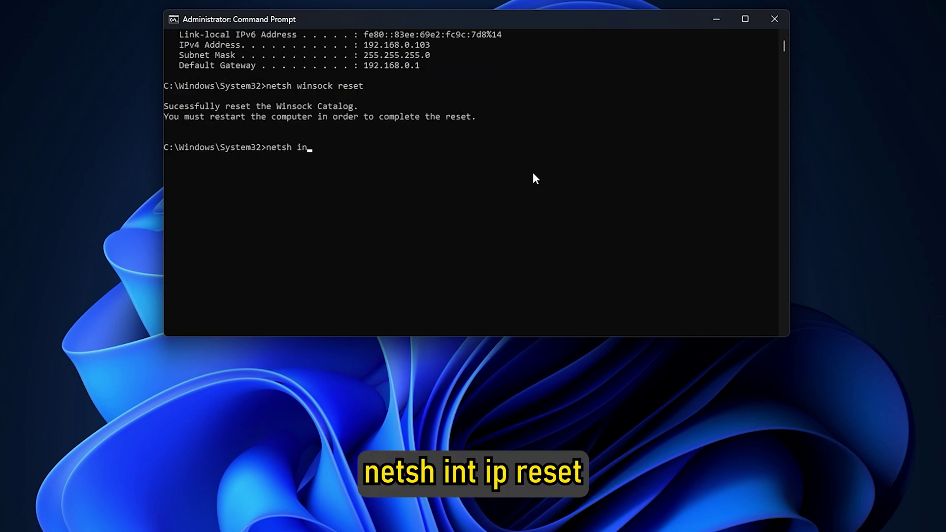
text(t ip reset)
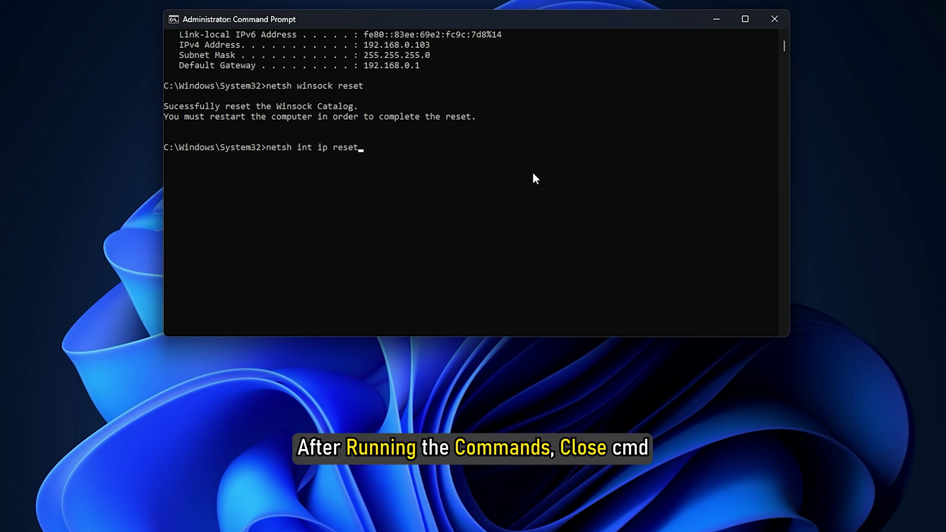
key(Return)
click(773, 18)
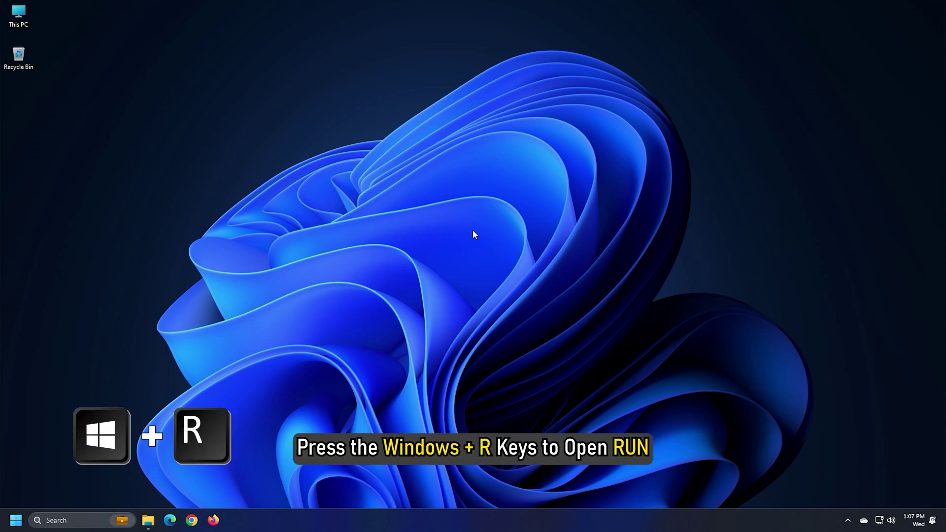
Launch Programs and Features with appwiz.cpl from the Run prompt
key(super+r)
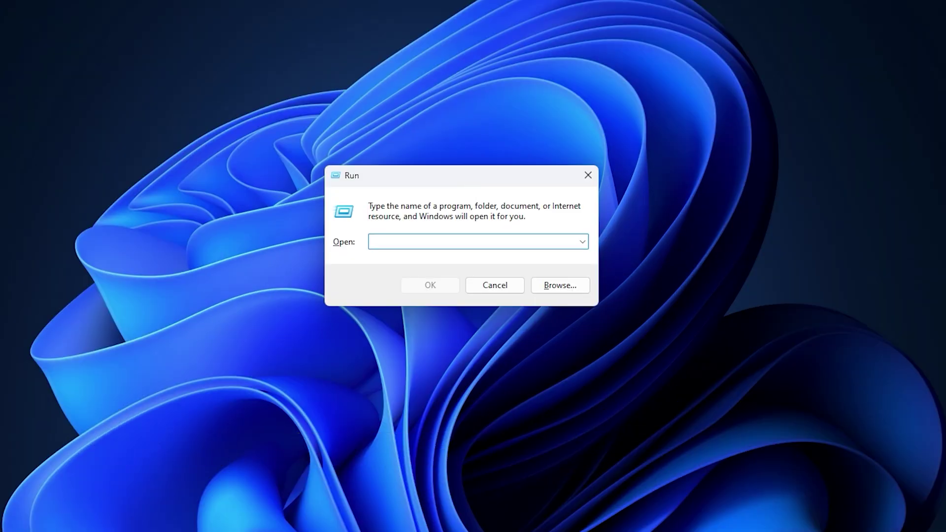
text(appwiz.c)
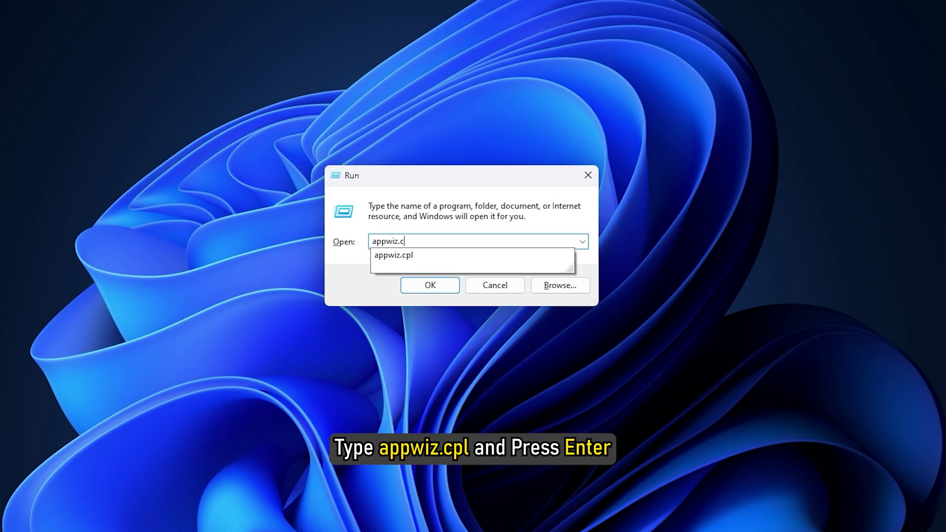
text(pl)
key(Return)
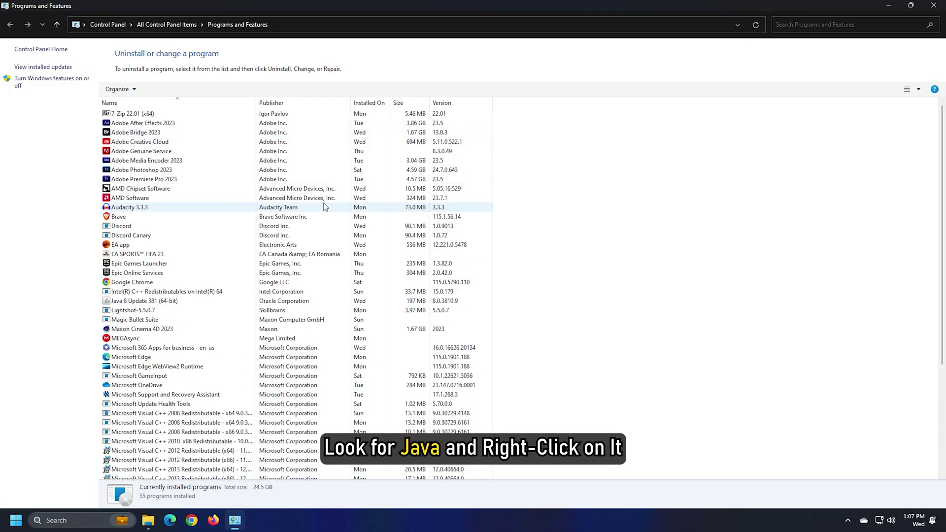
Uninstall Java 8 Update 381 (64-bit) from its context menu and confirm removal
click(176, 301)
right_click(176, 303)
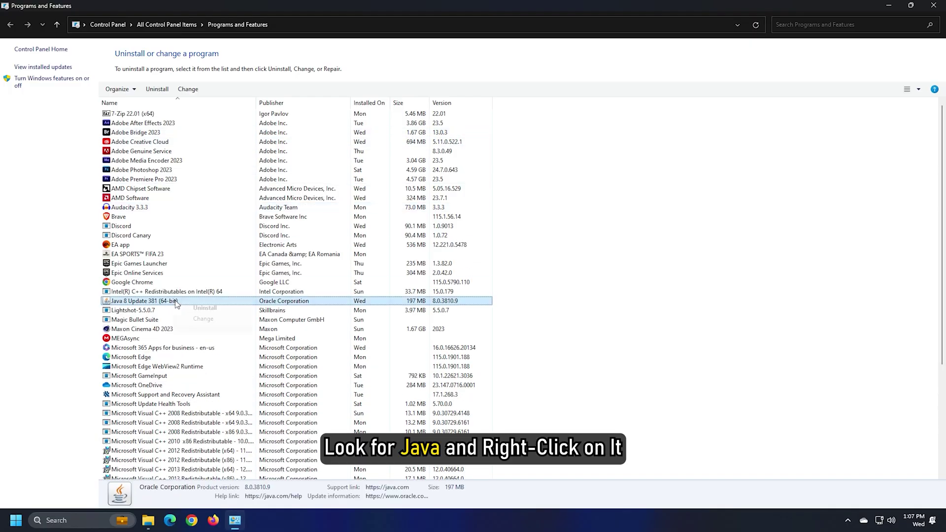
click(213, 312)
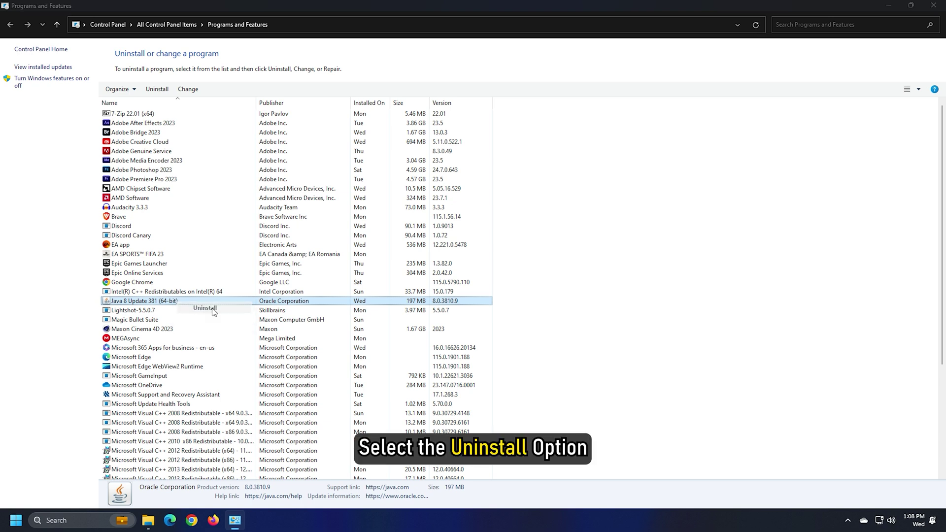
click(522, 255)
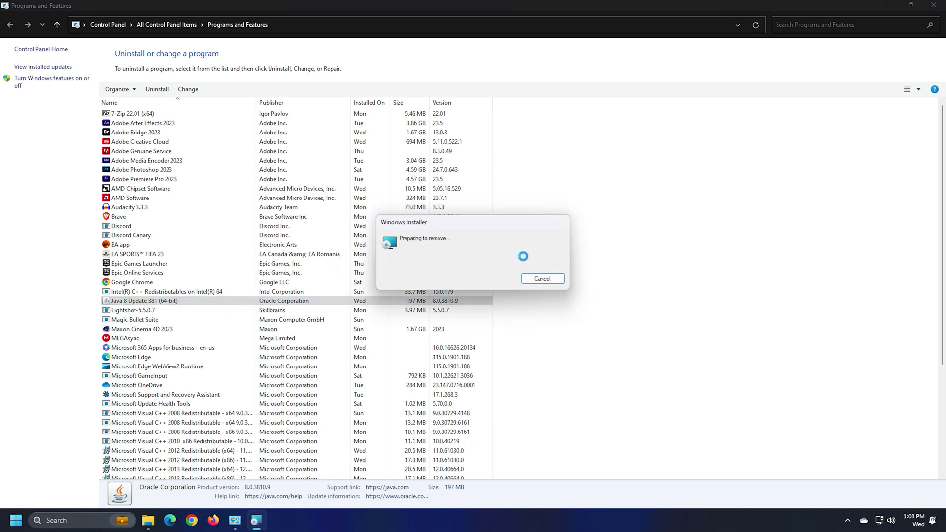